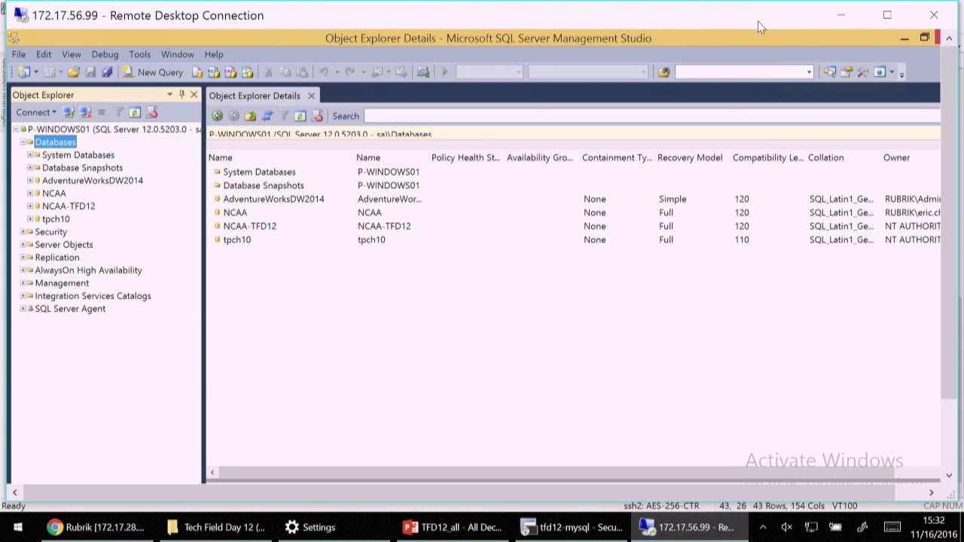
# - Bring the remote desktop to full screen and highlight the NCAA and NCAA-TFD12 databases in the SQL Server database list
pyautogui.click(903, 21)
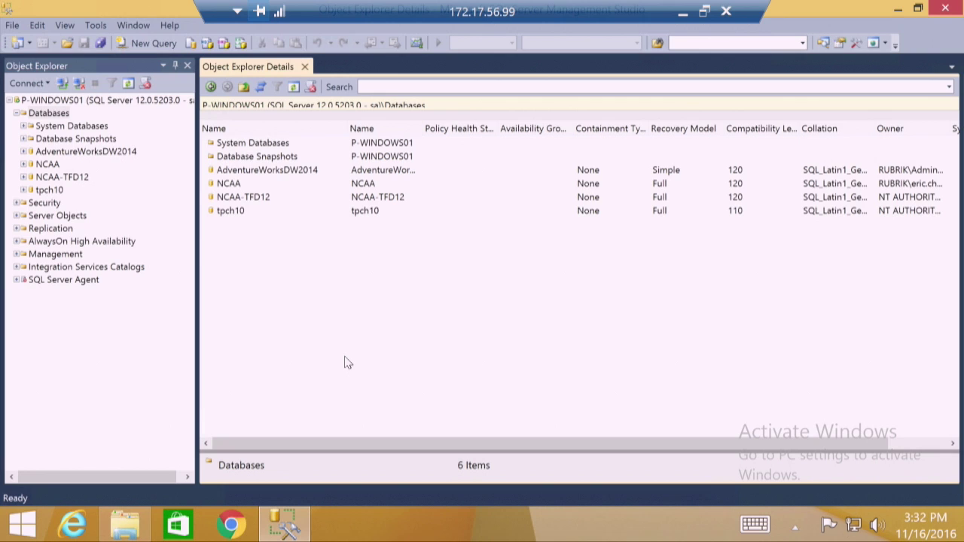
pyautogui.click(243, 184)
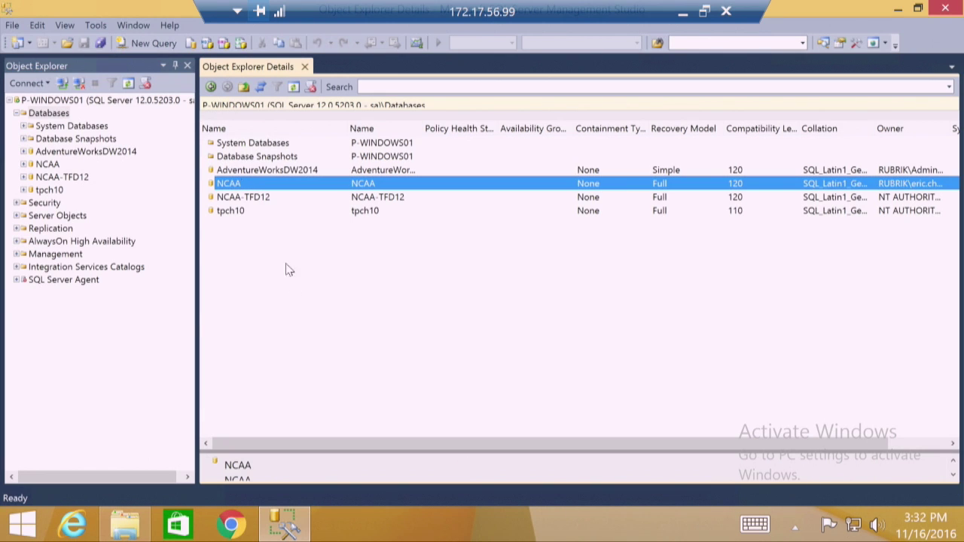
pyautogui.click(259, 199)
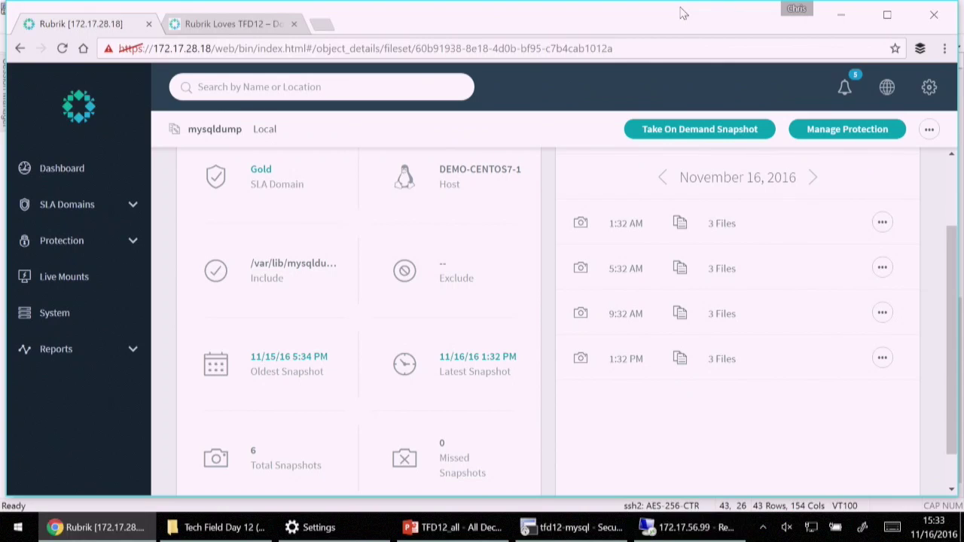
# - In the Rubrik web console, search for "ncaa-" and open the NCAA-TFD12 database's details
pyautogui.click(291, 90)
pyautogui.write('ncaa-')
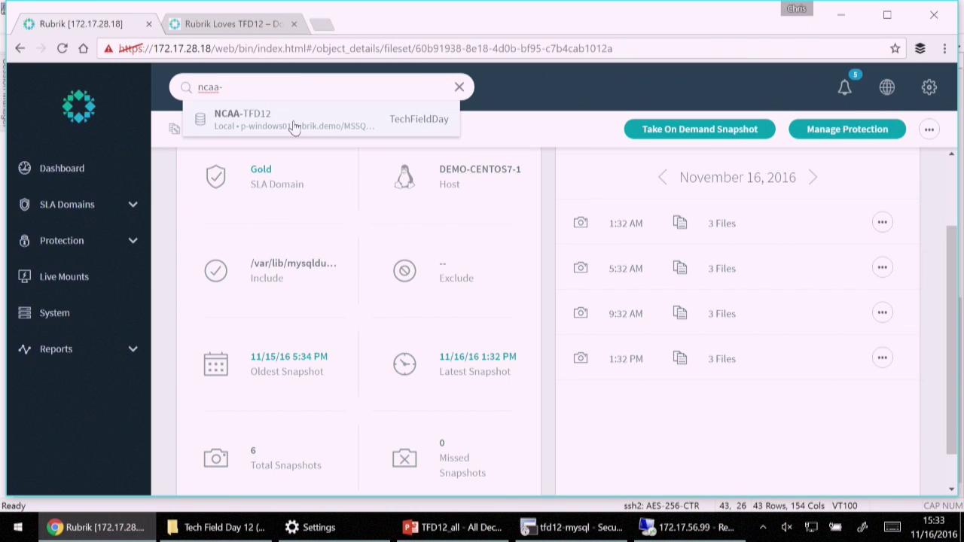
pyautogui.click(294, 124)
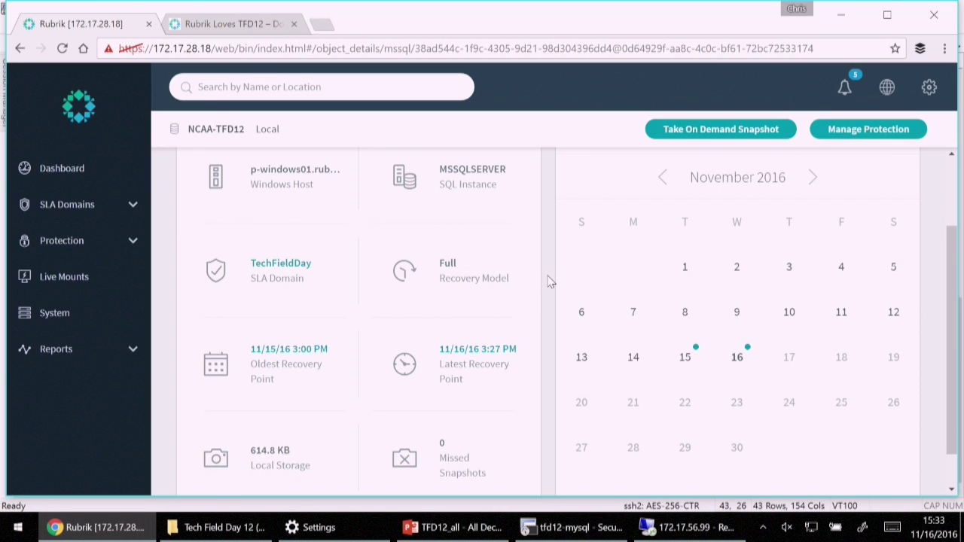
# - Switch to SQL Server Management Studio on the remote desktop and delete the NCAA-TFD12 database, closing its existing connections
pyautogui.click(681, 527)
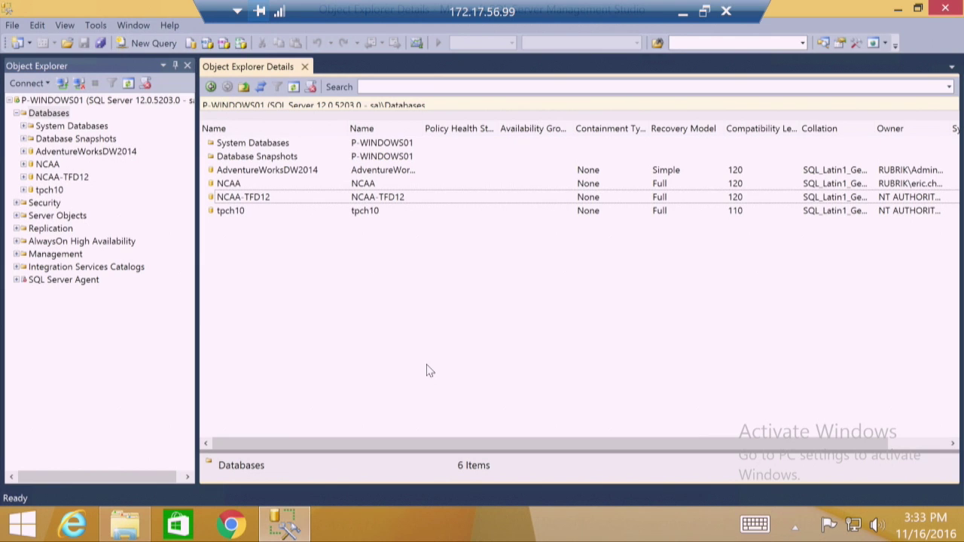
pyautogui.click(267, 199)
pyautogui.rightClick(267, 202)
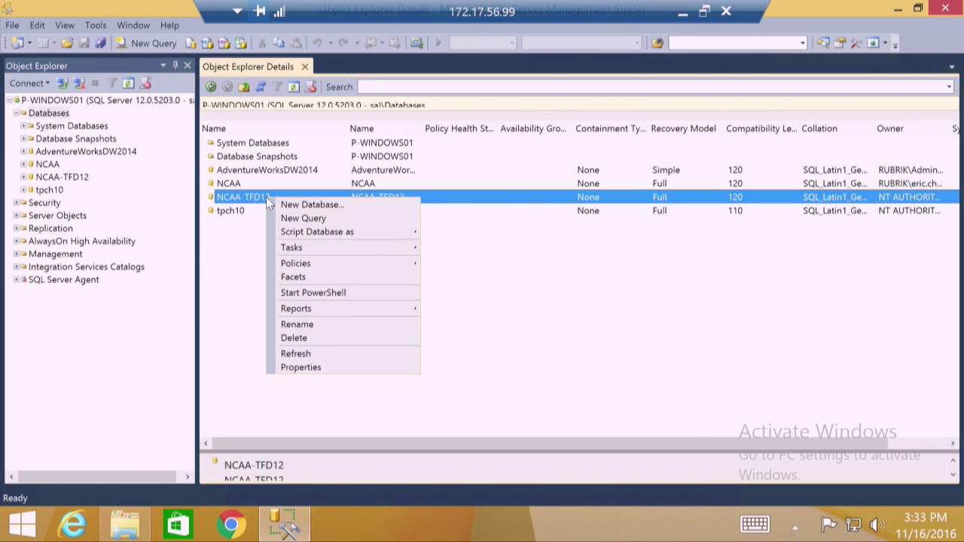
pyautogui.click(297, 338)
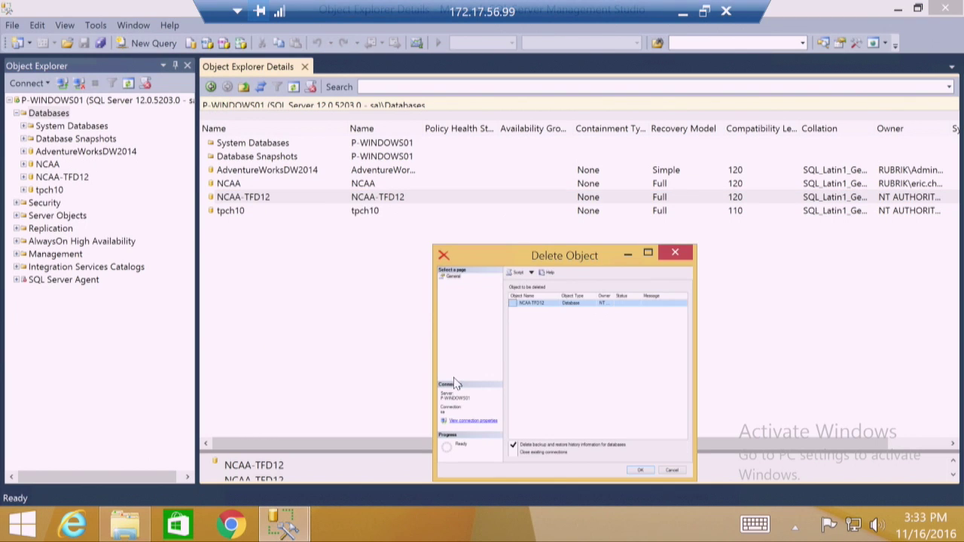
pyautogui.click(512, 452)
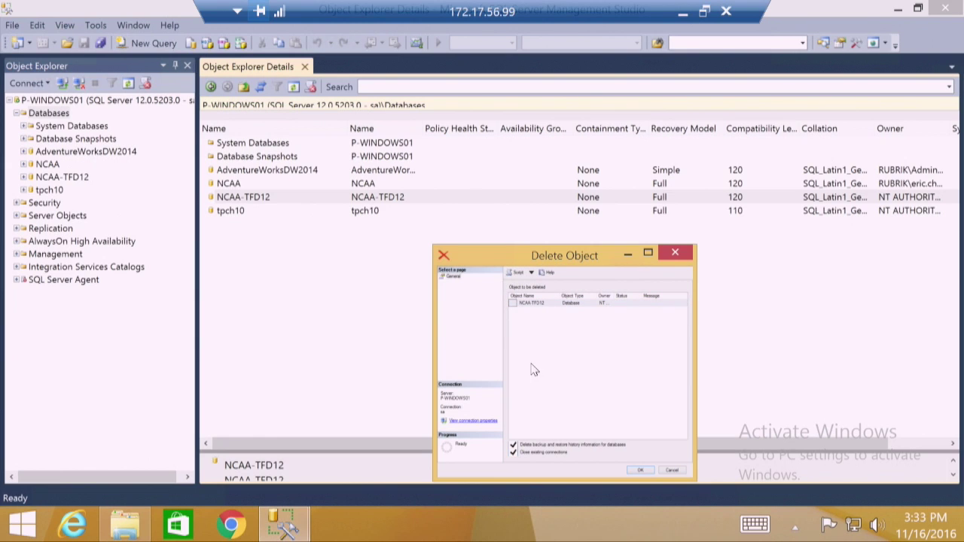
pyautogui.click(518, 305)
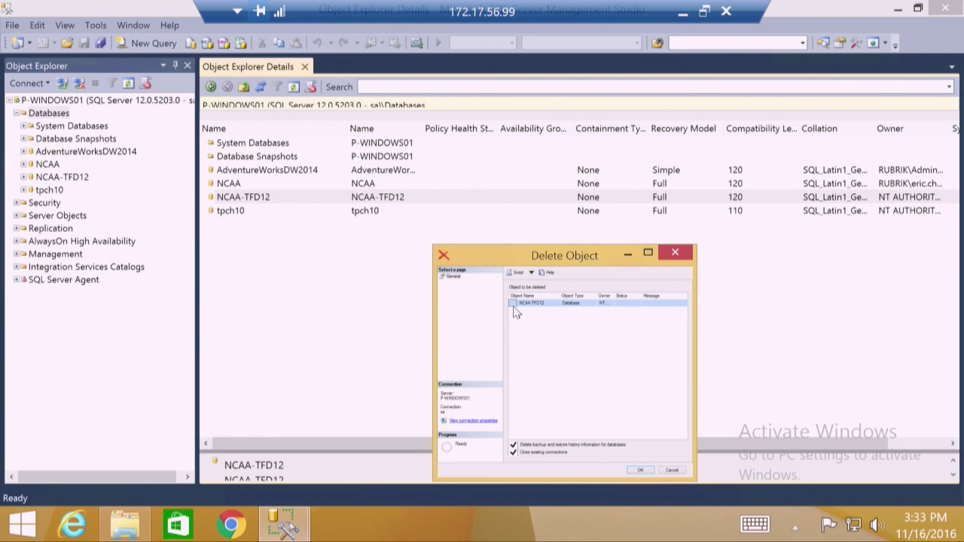
pyautogui.click(639, 475)
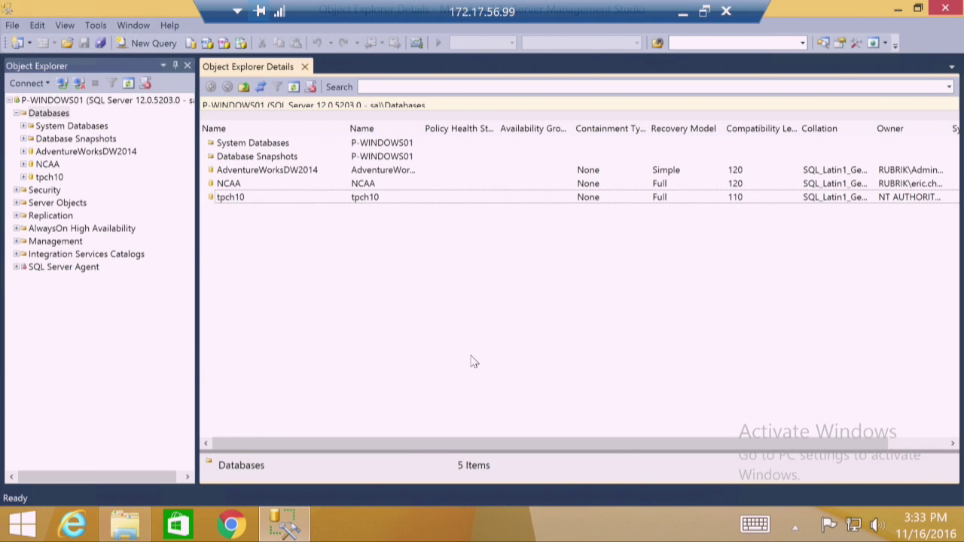
# - Switch back to the Rubrik console, search for "ncaa-tfd", open NCAA-TFD12 and show its recovery points for November 16, 2016
pyautogui.click(681, 13)
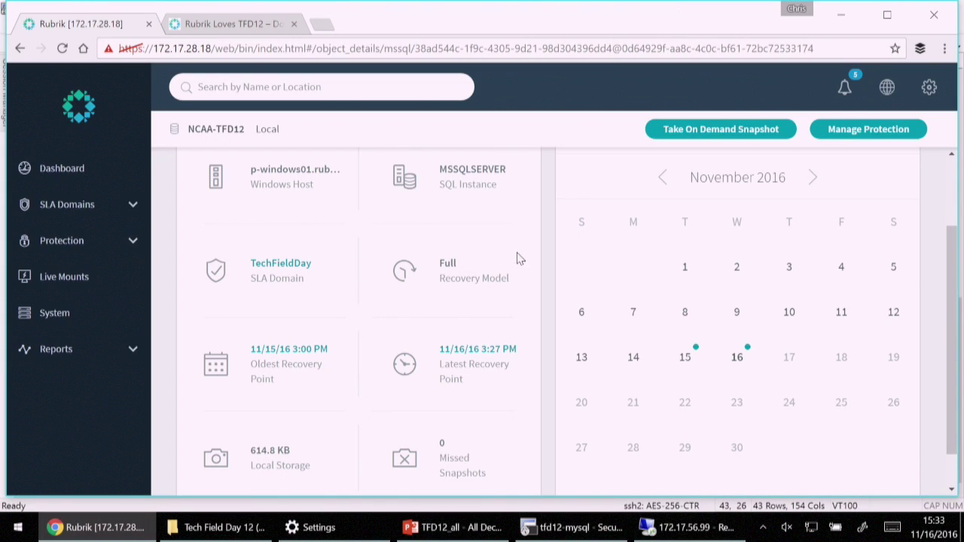
pyautogui.click(404, 92)
pyautogui.write('ncaa-tfd')
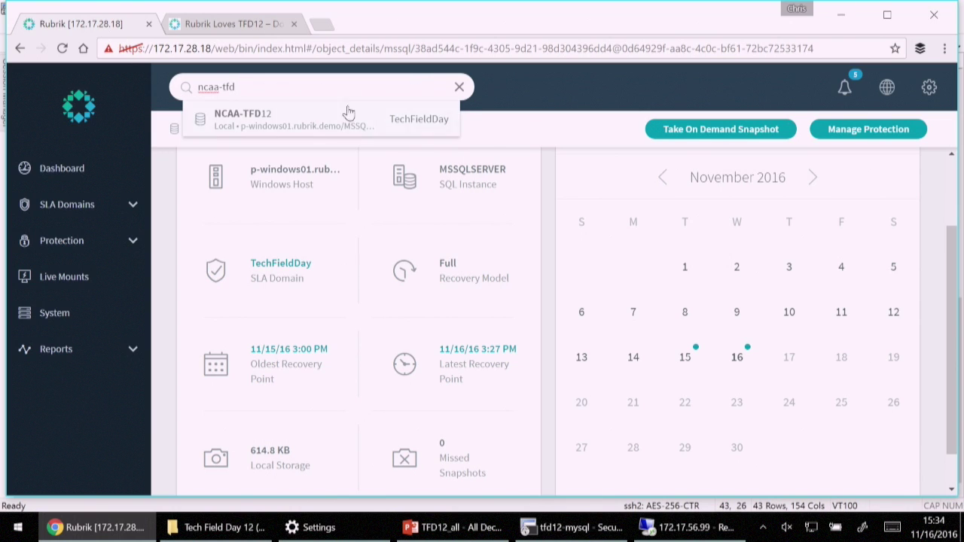
pyautogui.click(348, 115)
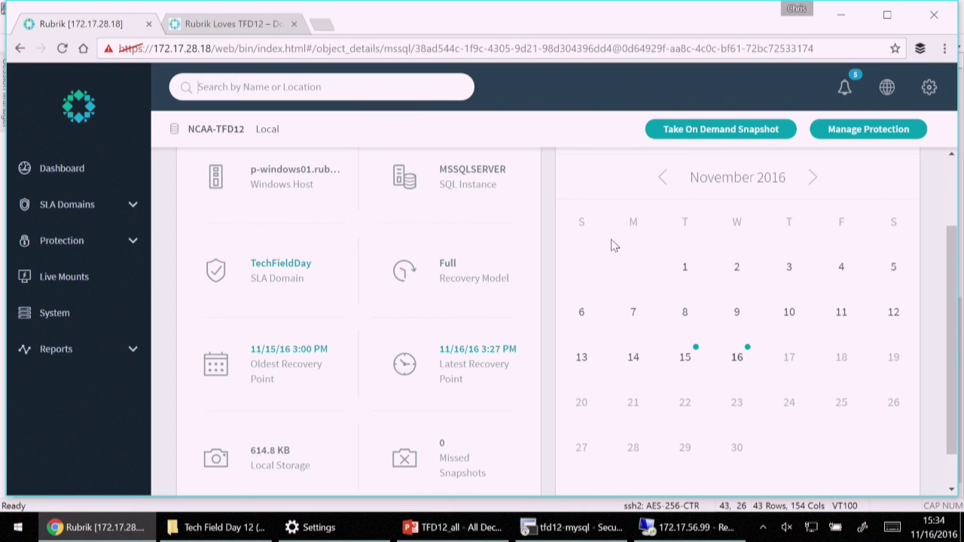
pyautogui.click(727, 363)
pyautogui.click(727, 364)
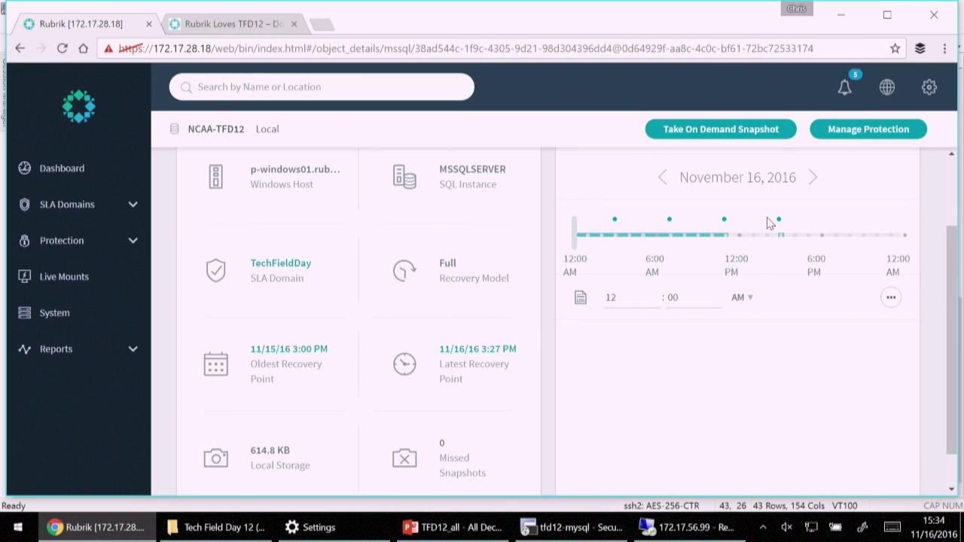
# - Restore the NCAA-TFD12 database from its 3:01 PM recovery point on 11/16/16
pyautogui.click(697, 236)
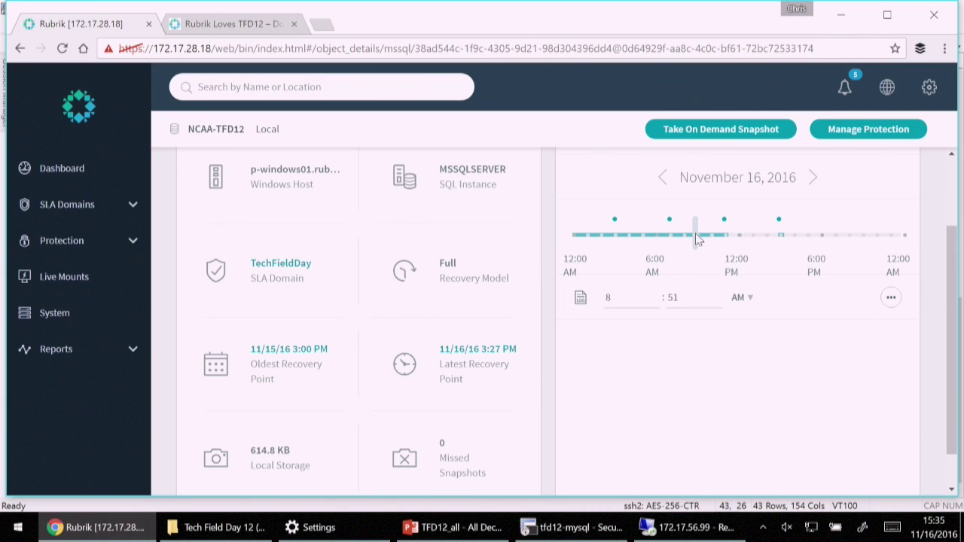
pyautogui.click(725, 223)
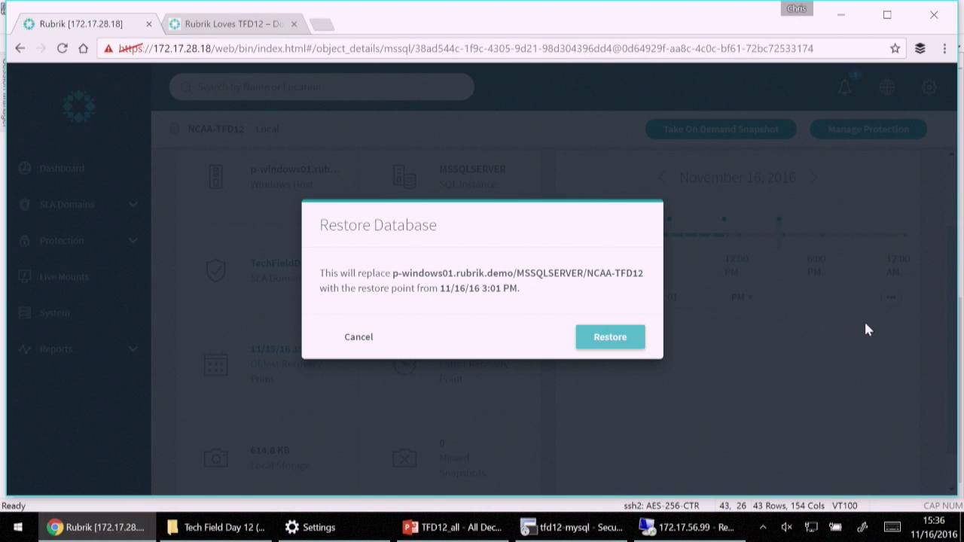
pyautogui.click(629, 343)
# - Switch to SQL Server Management Studio and examine the restored NCAA-TFD12 database, expanding its Security folder and viewing its Users
pyautogui.click(664, 520)
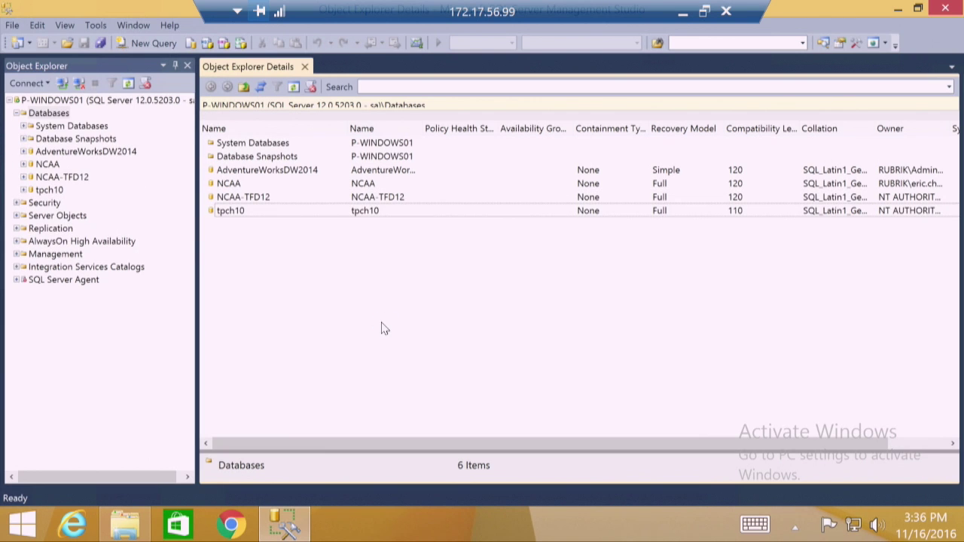
pyautogui.click(47, 179)
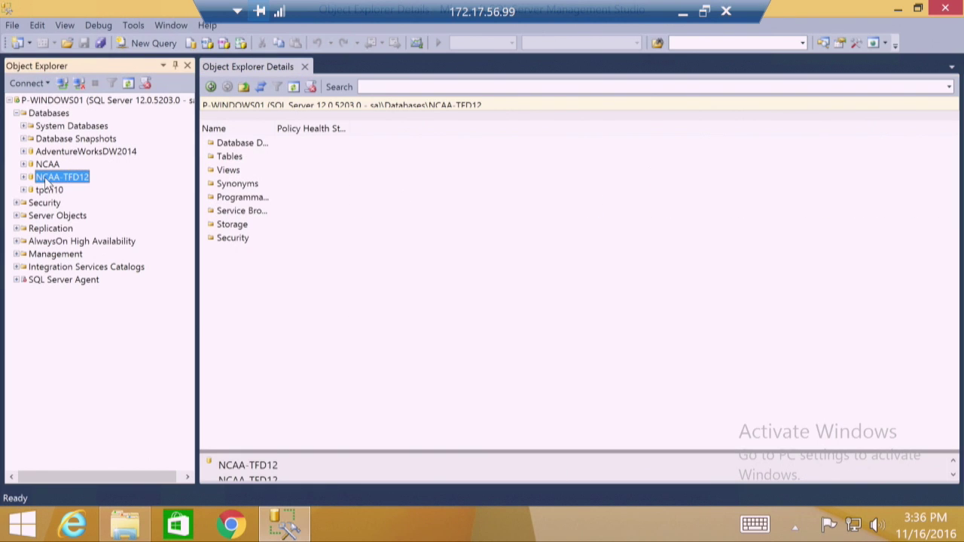
pyautogui.click(25, 178)
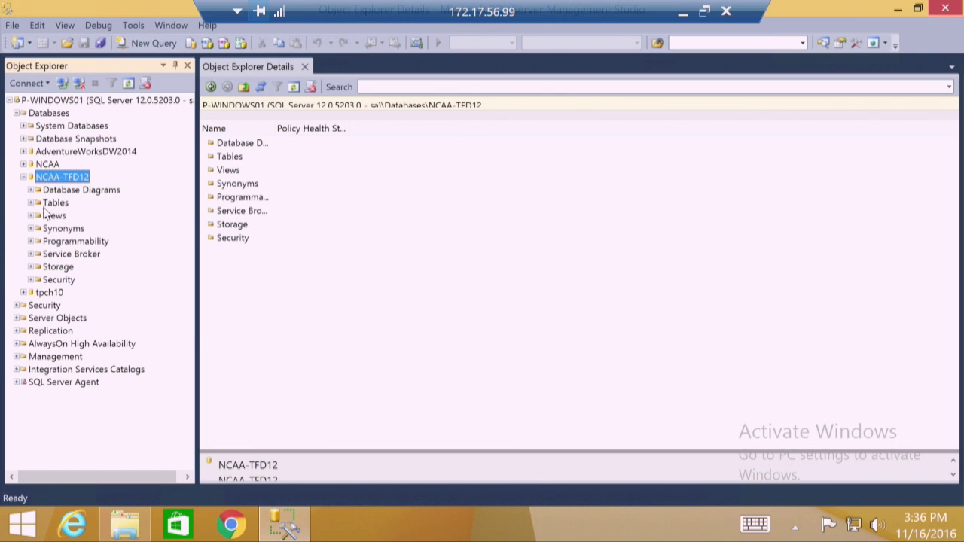
pyautogui.click(30, 279)
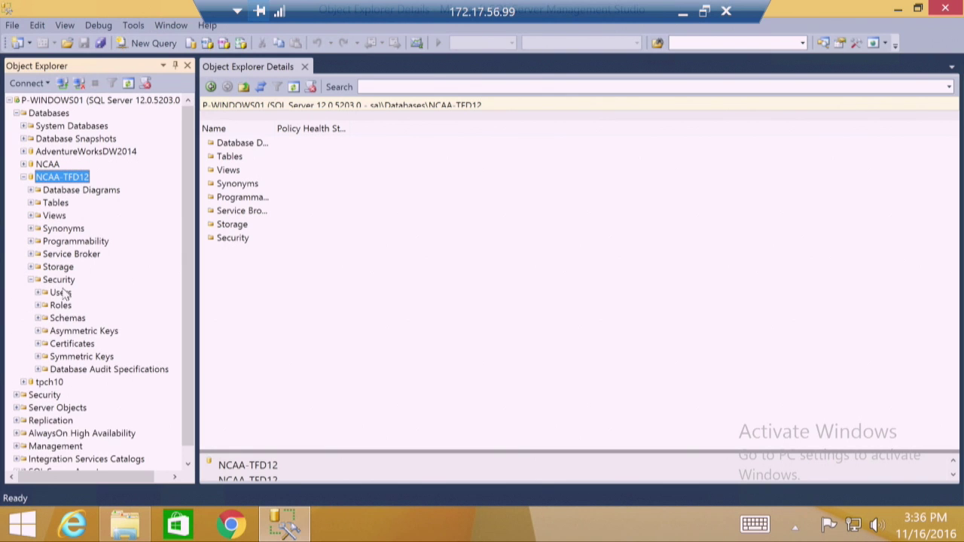
pyautogui.click(60, 293)
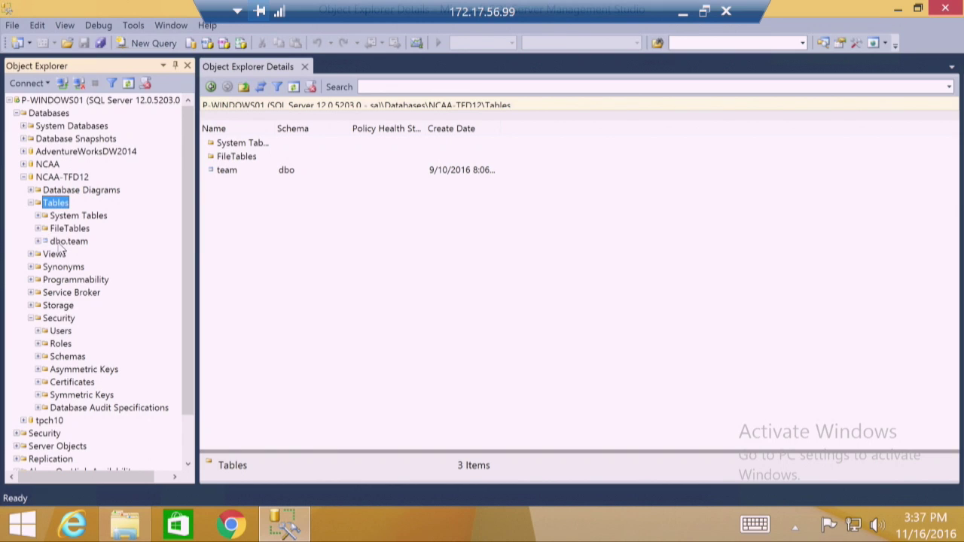
# - Query the top 1000 rows of NCAA-TFD12's dbo.team table, check the results, and collapse the database back to the Databases list
pyautogui.click(60, 242)
pyautogui.rightClick(61, 242)
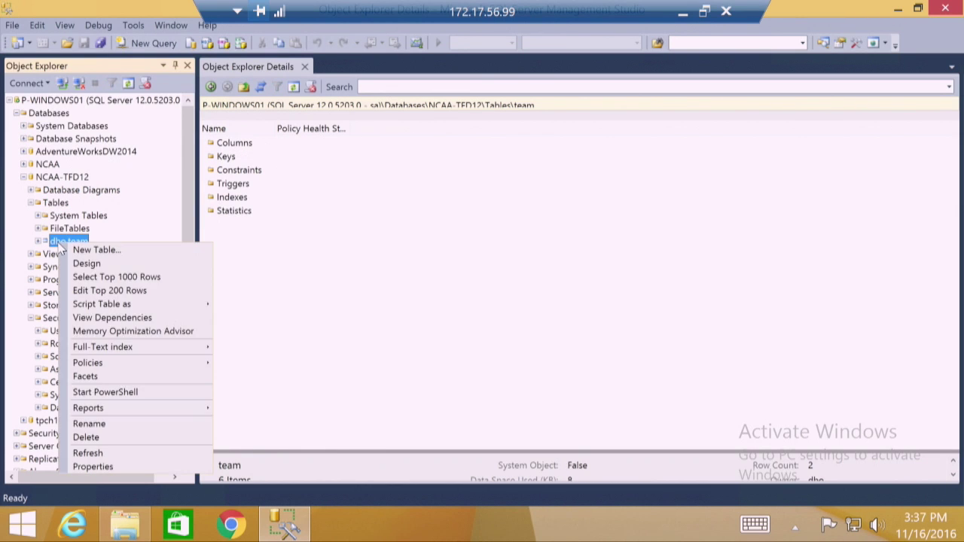
pyautogui.click(89, 276)
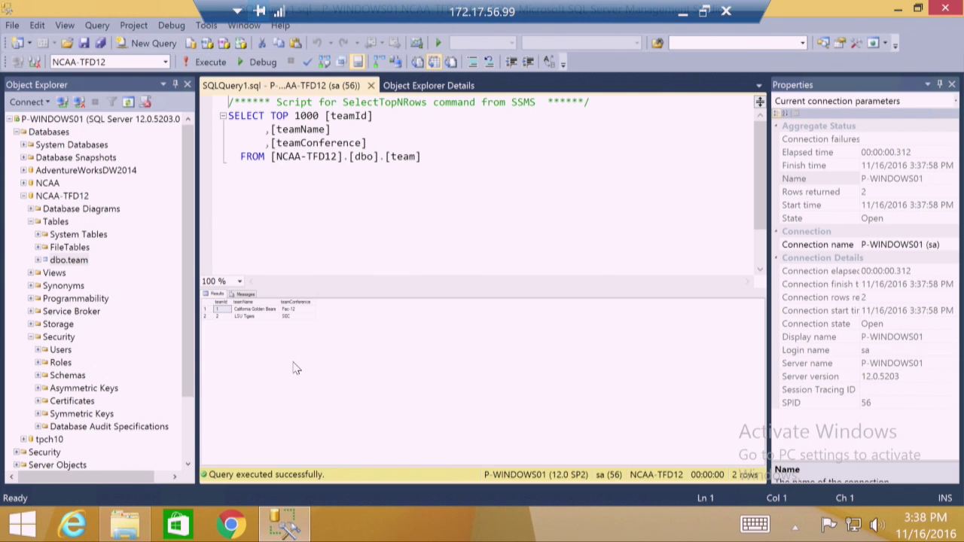
pyautogui.click(286, 316)
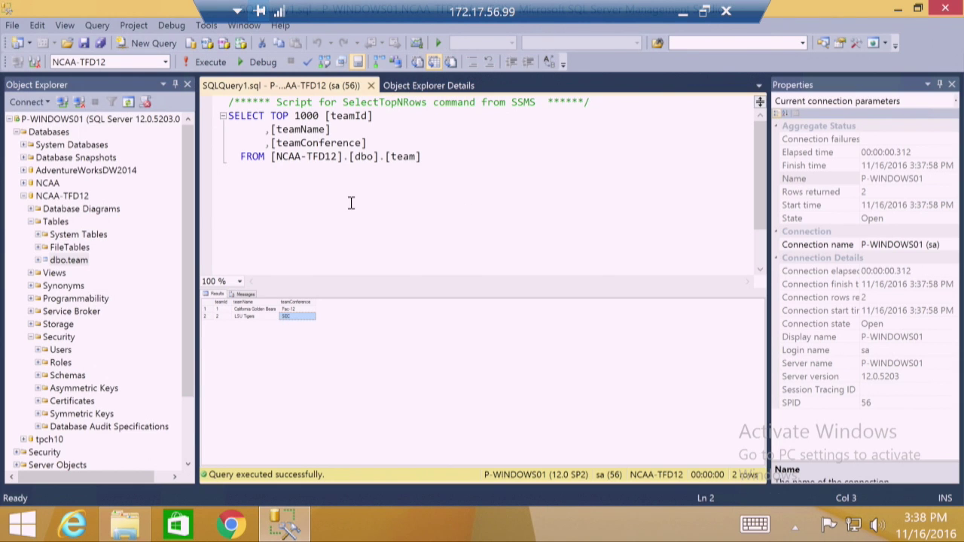
pyautogui.click(24, 196)
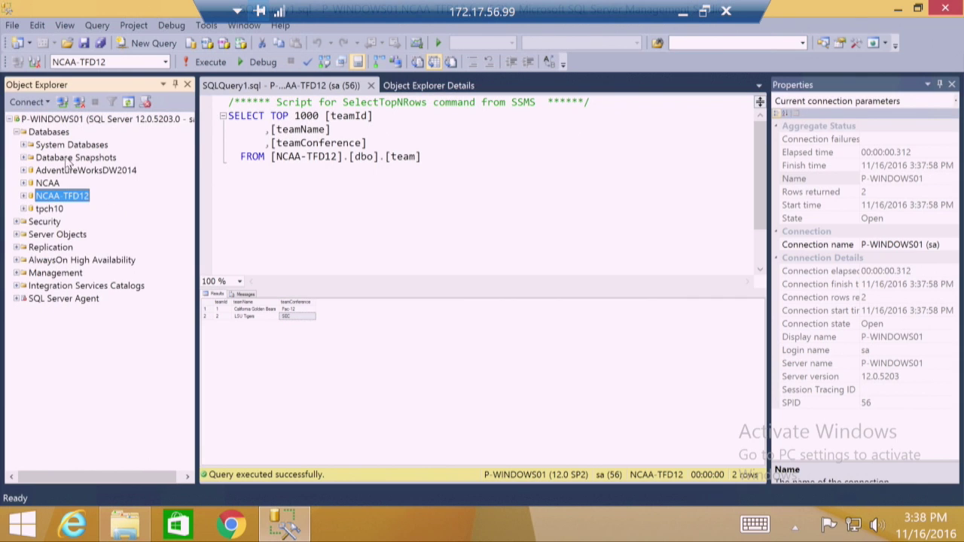
pyautogui.click(49, 131)
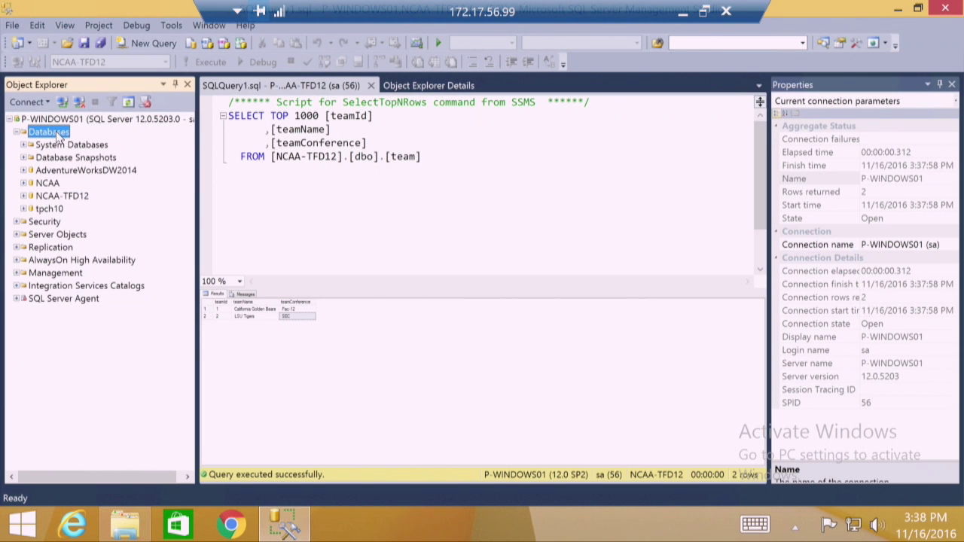
# - Switch to the Rubrik console, show it in full screen and sign out of the current account
pyautogui.click(682, 12)
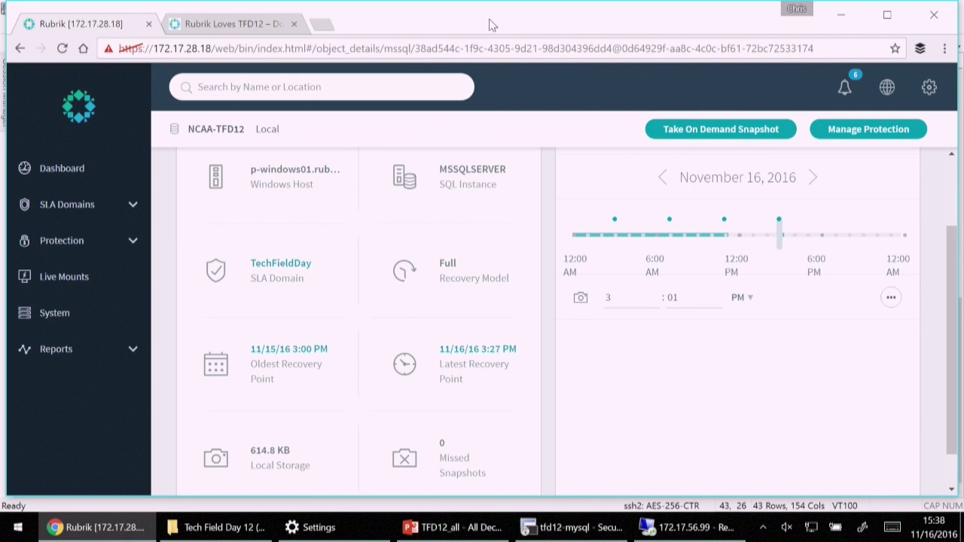
pyautogui.scroll(2, 339, 189)
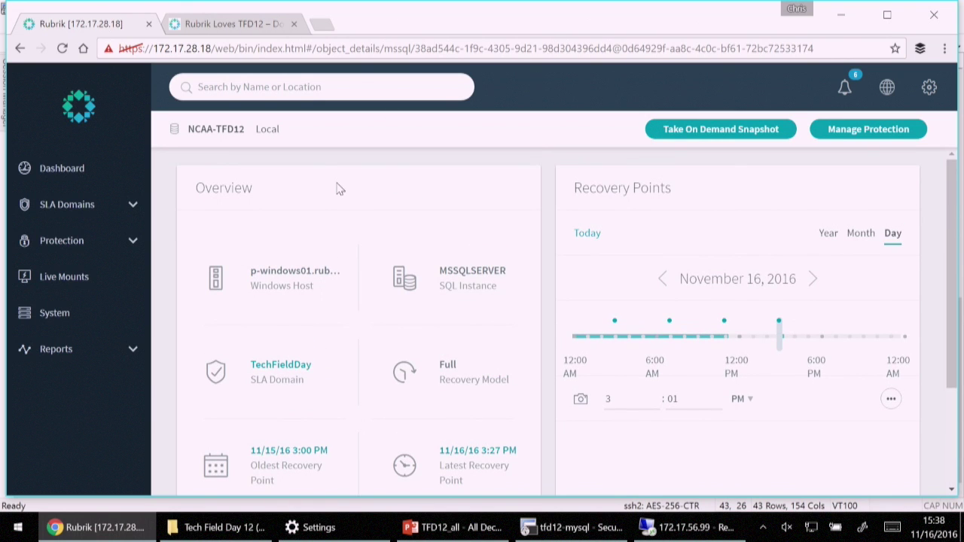
pyautogui.press('F11')
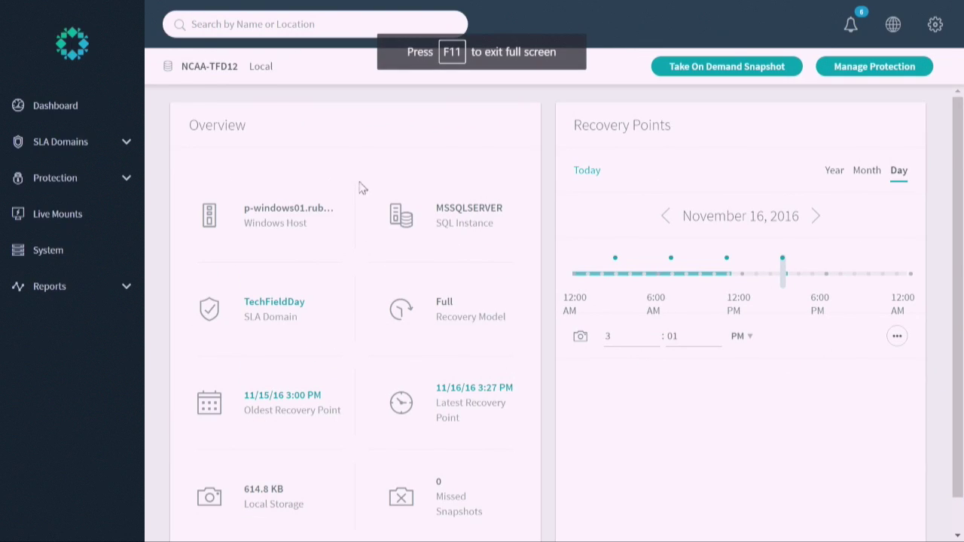
pyautogui.click(932, 32)
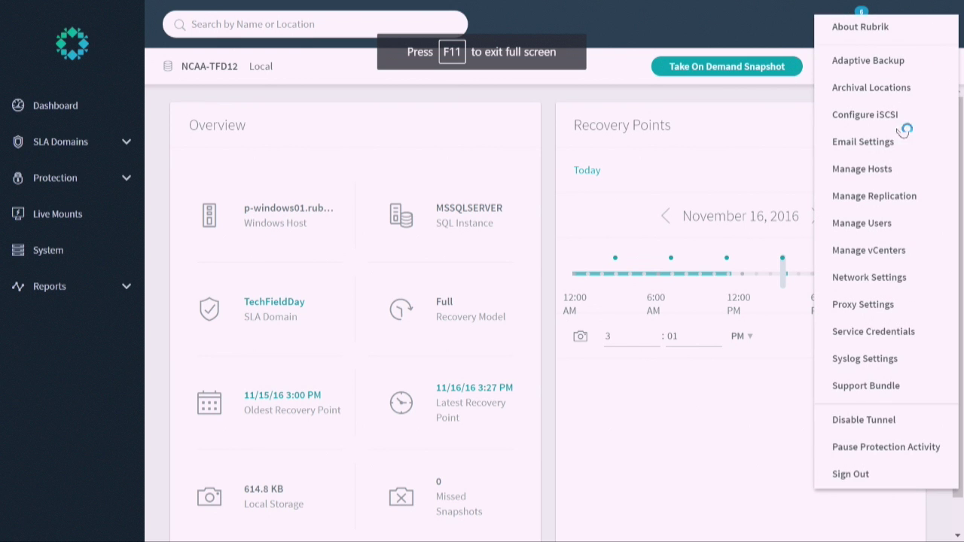
pyautogui.click(851, 472)
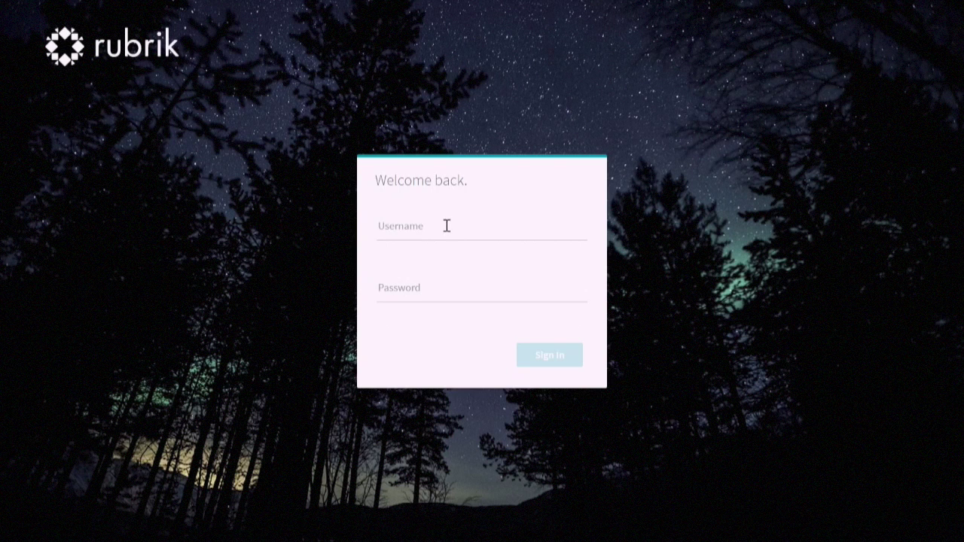
pyautogui.click(417, 235)
pyautogui.write('tfd12')
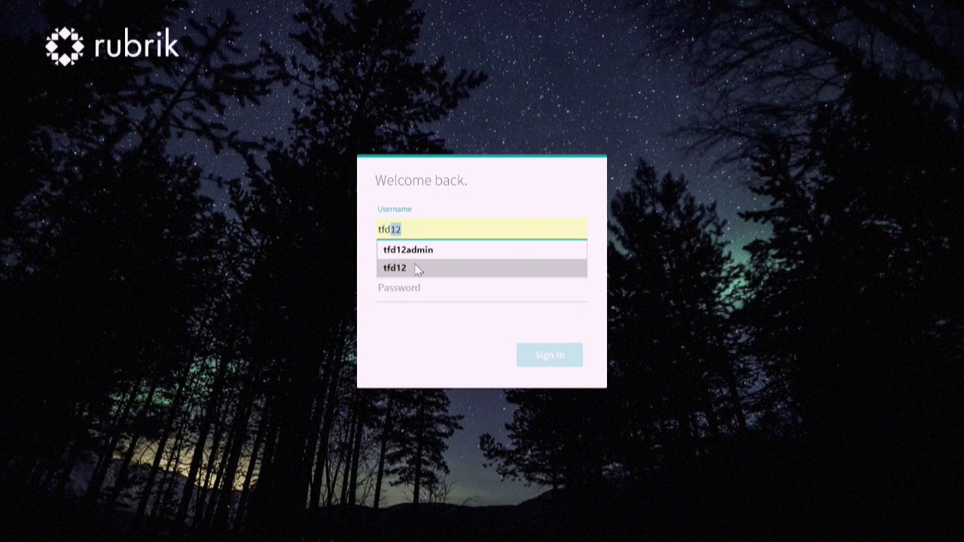
pyautogui.click(415, 265)
pyautogui.click(438, 285)
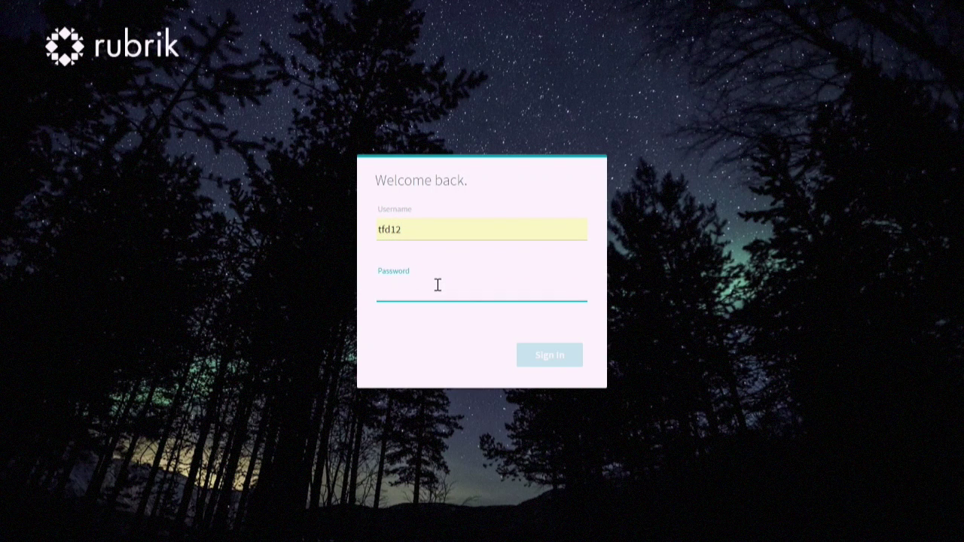
pyautogui.write('******')
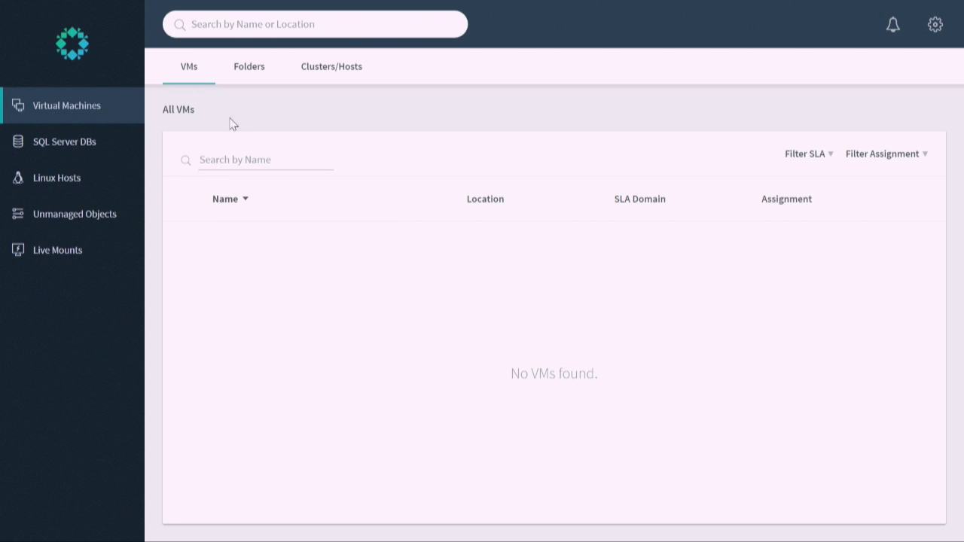
# - Open the SQL Server DBs inventory and search all objects by name for var, replacing that term with ncaa
pyautogui.click(62, 187)
pyautogui.click(83, 146)
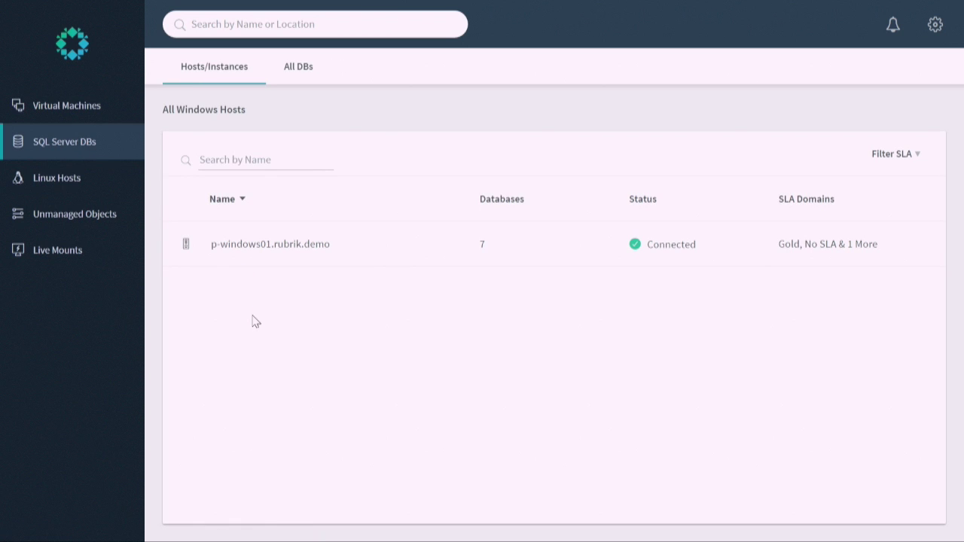
pyautogui.click(320, 23)
pyautogui.write('var')
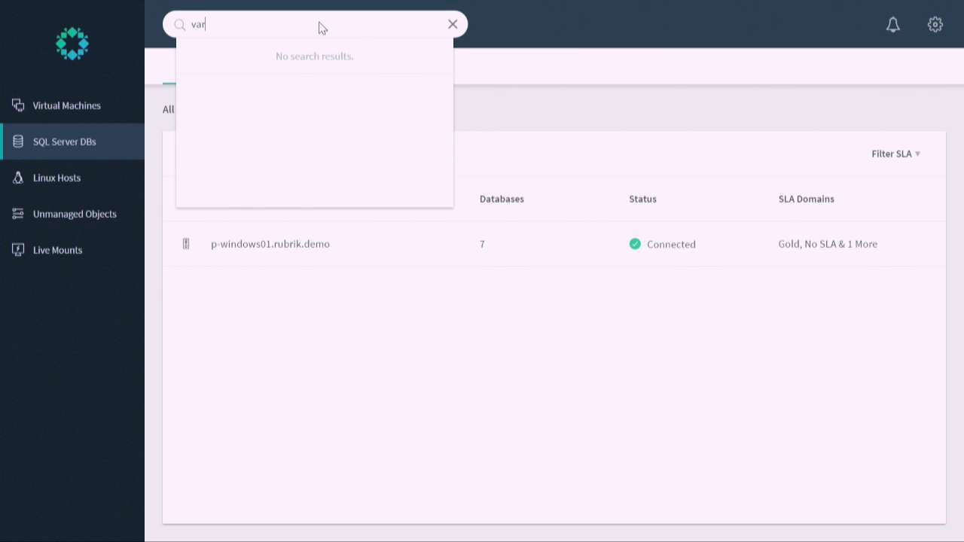
pyautogui.press('BackSpace')
pyautogui.press('BackSpace')
pyautogui.press('BackSpace')
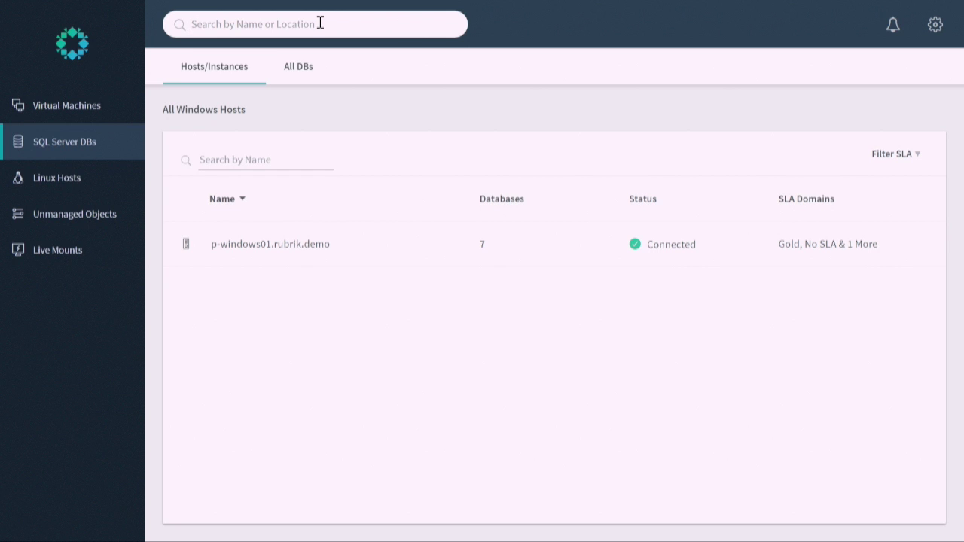
pyautogui.write('ncaa')
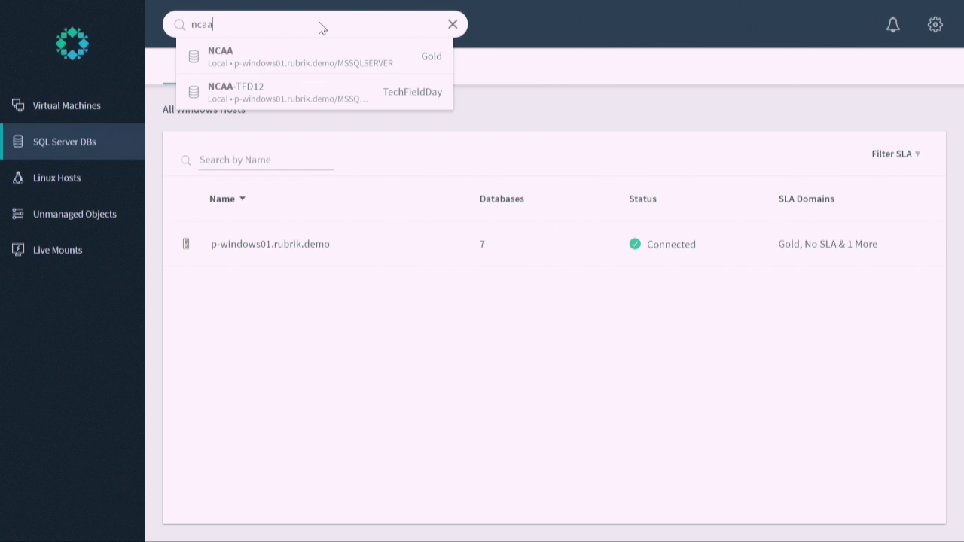
# - Open the NCAA-TFD12 database from the MSSQLSERVER instance on the p-windows01.rubrik.demo host
pyautogui.click(255, 247)
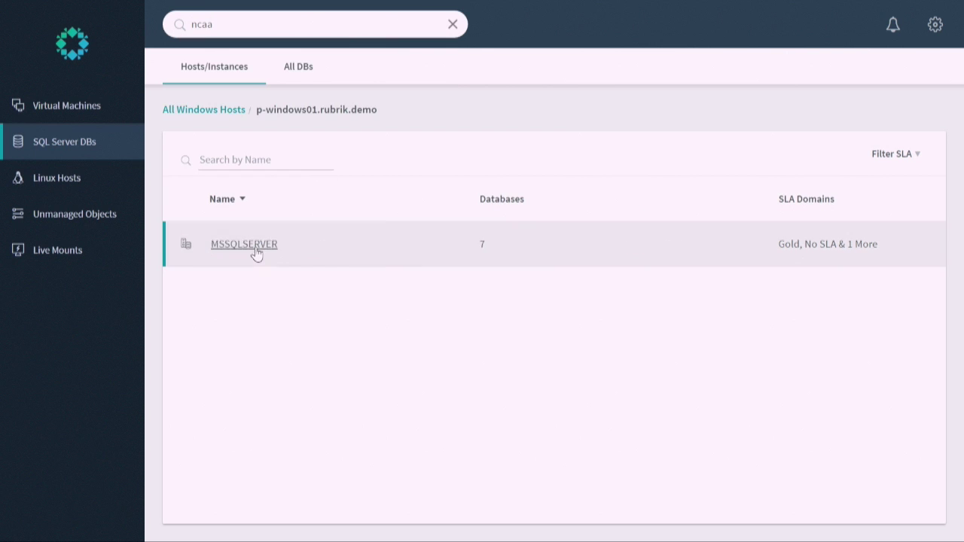
pyautogui.click(254, 245)
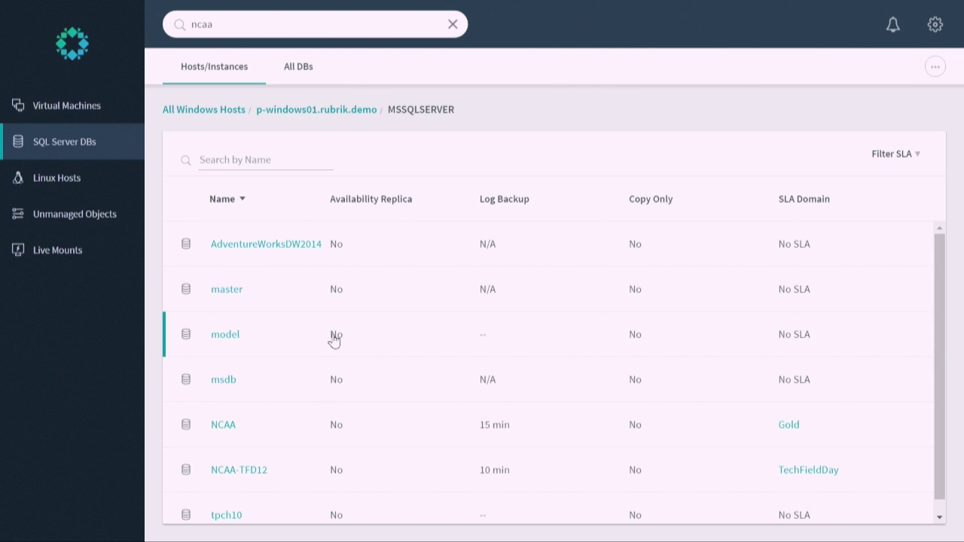
pyautogui.scroll(-1, 333, 341)
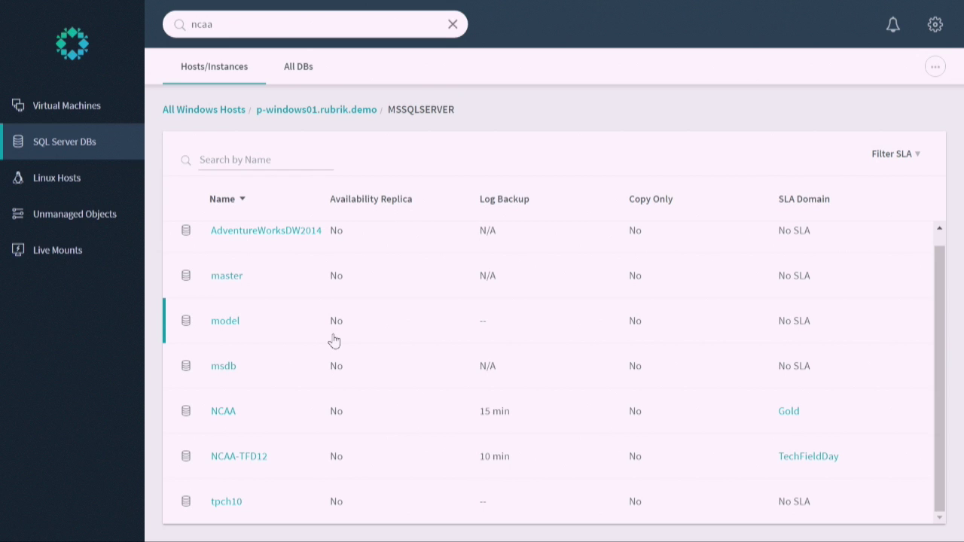
pyautogui.click(256, 467)
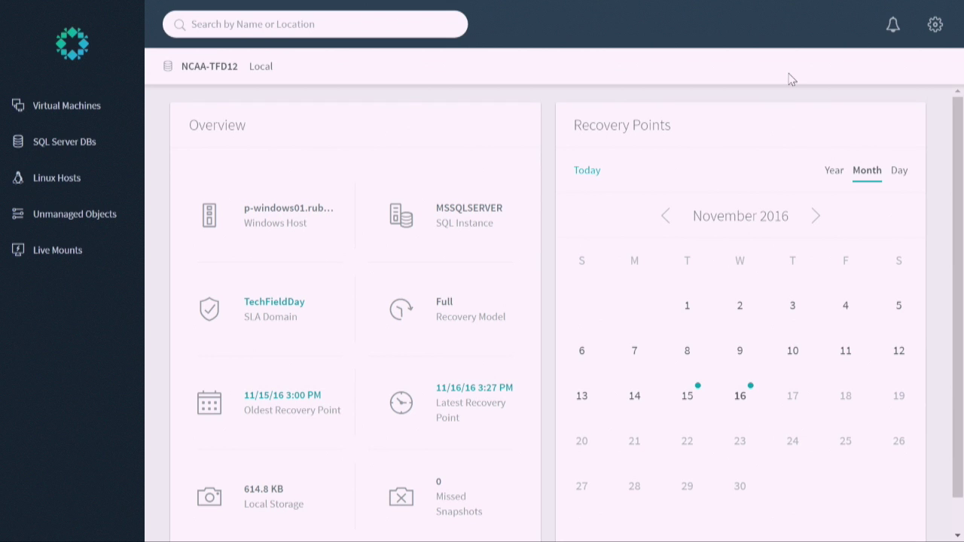
# - Select the November 16, 2016, 8:59 AM recovery point of NCAA-TFD12 and start a database export from it
pyautogui.click(737, 395)
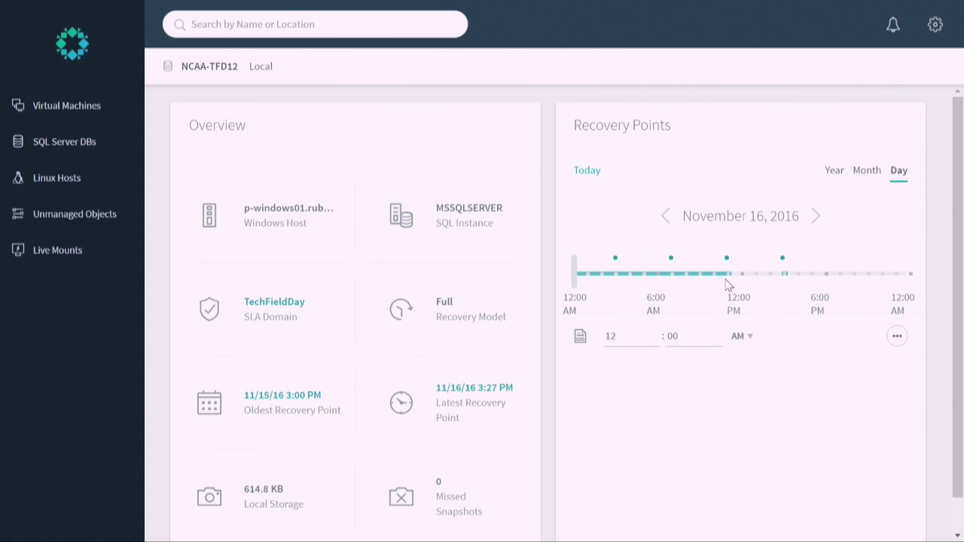
pyautogui.click(699, 278)
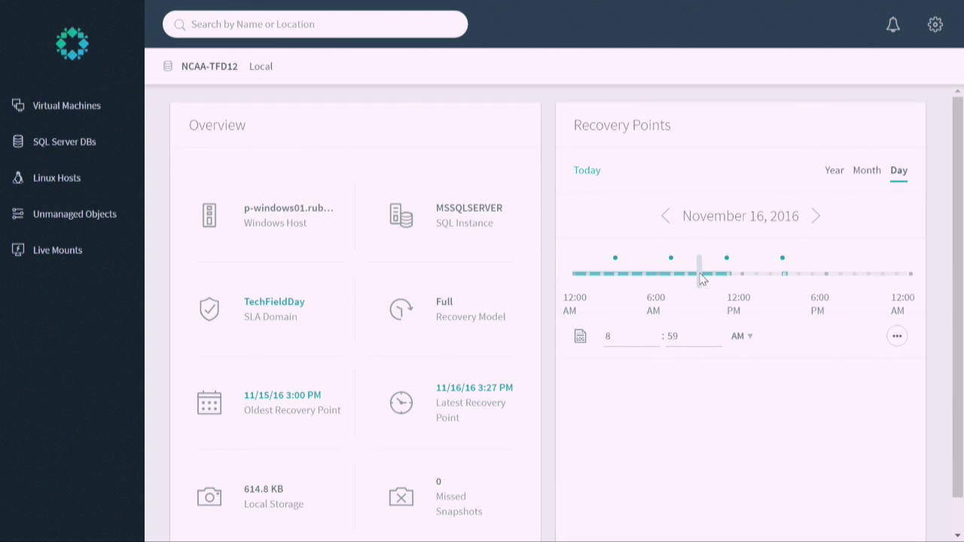
pyautogui.click(898, 339)
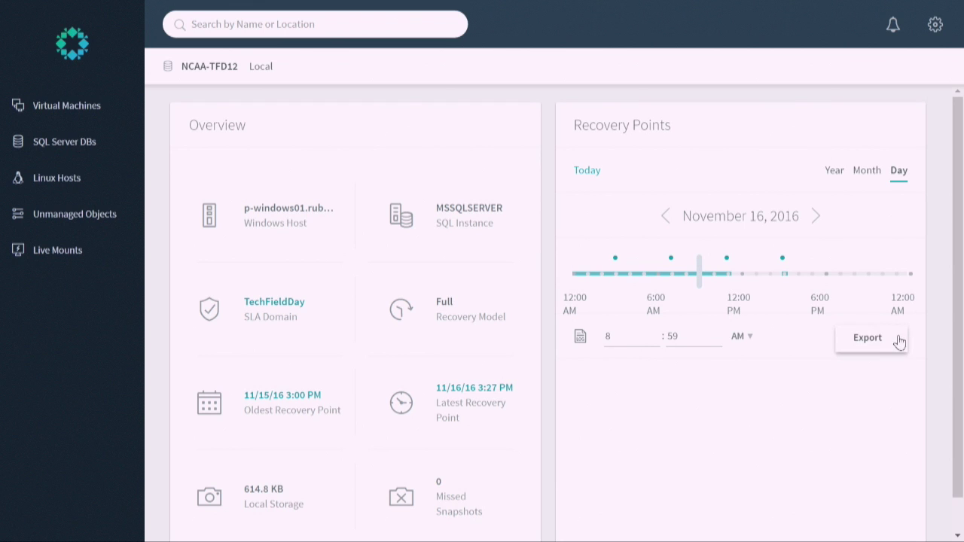
pyautogui.click(870, 340)
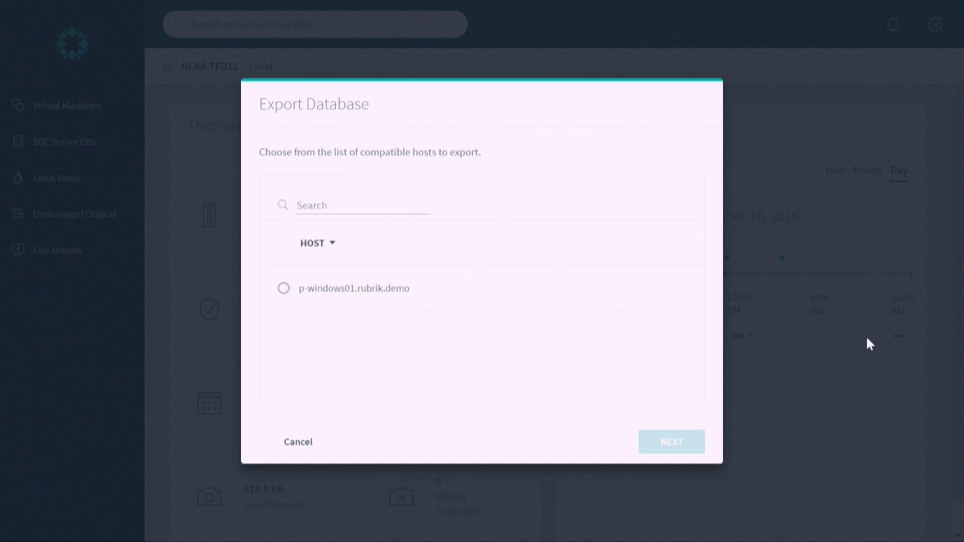
# - Choose p-windows01.rubrik.demo as the export host and MSSQLSERVER as the target instance
pyautogui.click(318, 299)
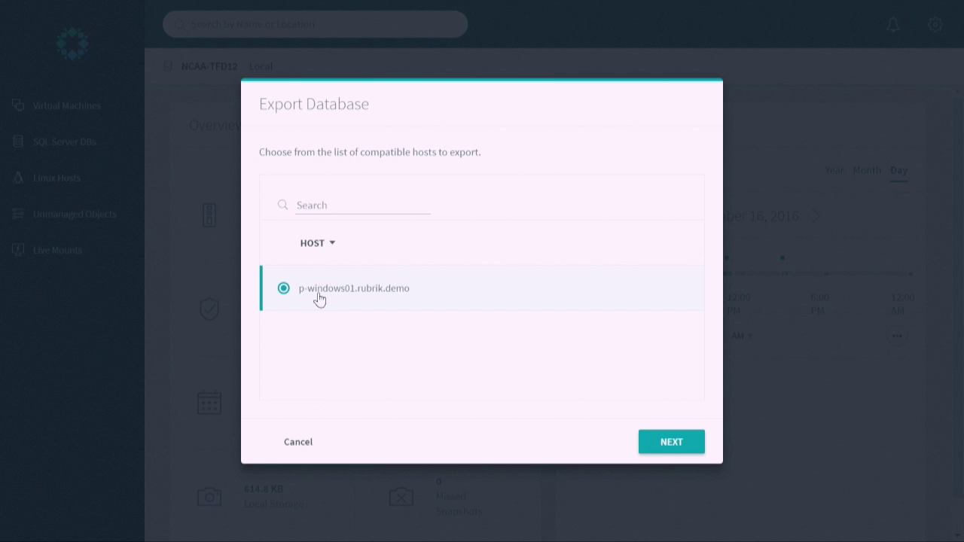
pyautogui.click(666, 448)
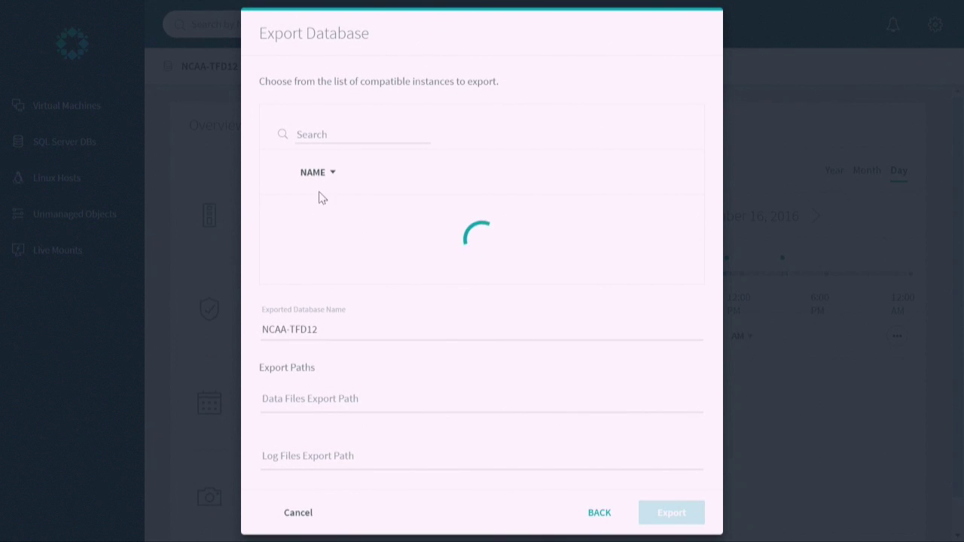
pyautogui.click(301, 226)
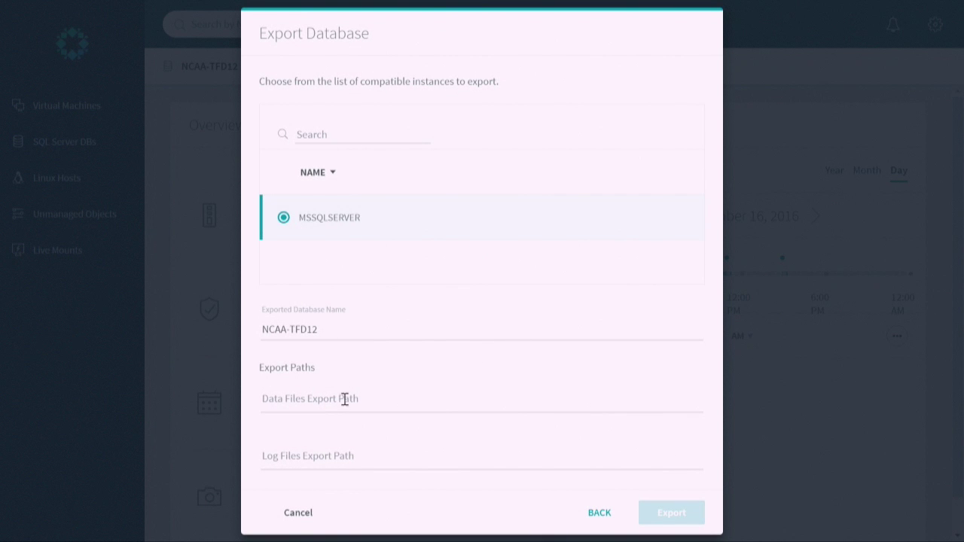
# - Name the exported database FUNTIMES and set both the data files and log files export paths to c:\tfd12
pyautogui.click(341, 337)
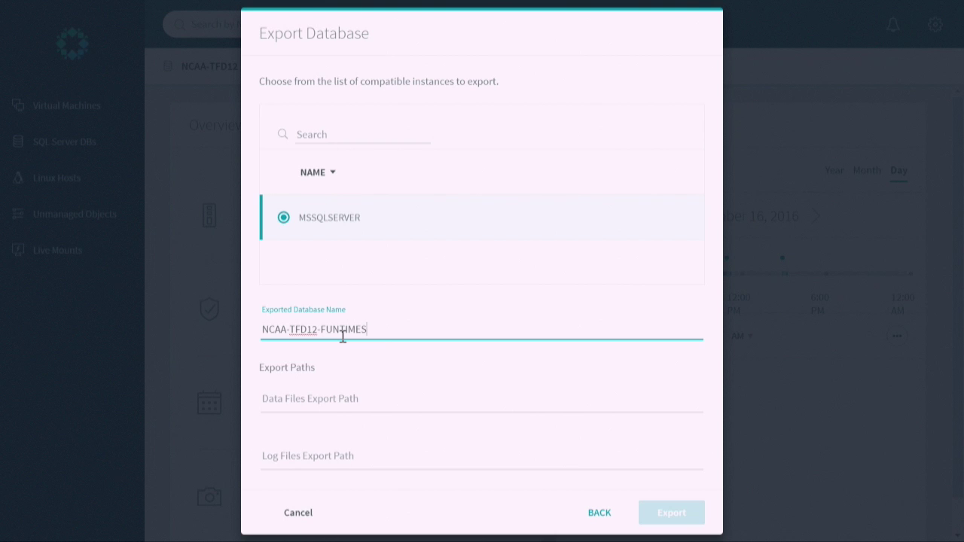
pyautogui.hotkey('ctrl', 'a')
pyautogui.write('FUNTIMES')
pyautogui.click(369, 392)
pyautogui.write('C:')
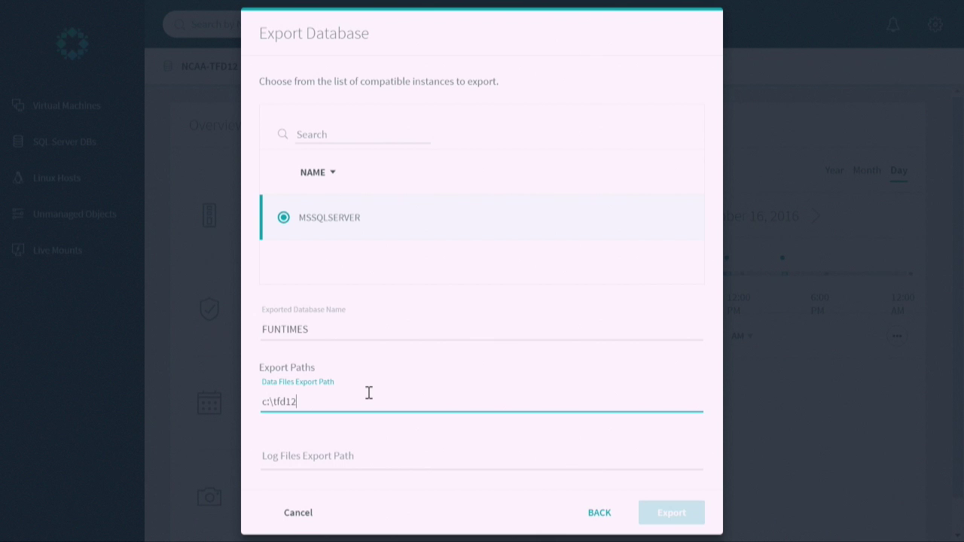
pyautogui.click(343, 457)
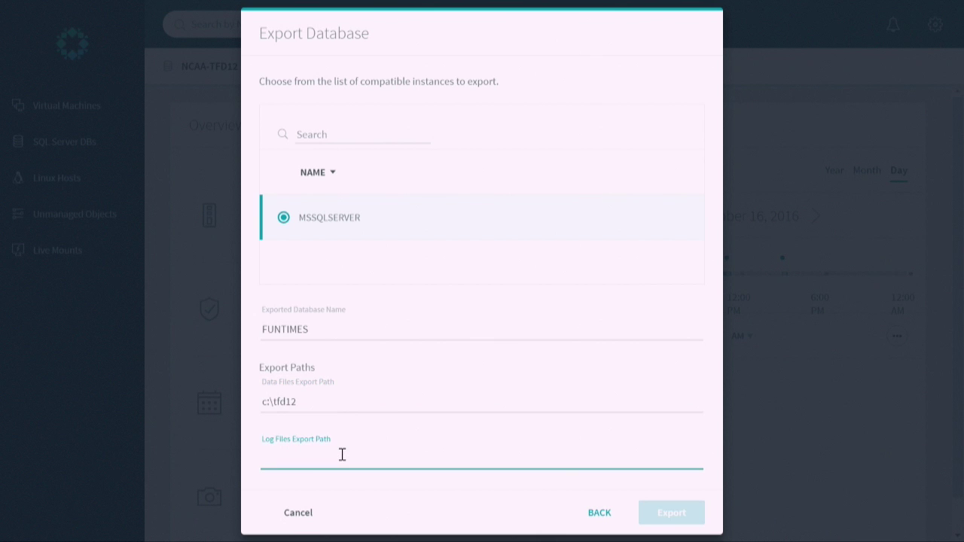
pyautogui.write('c:\\tfd12')
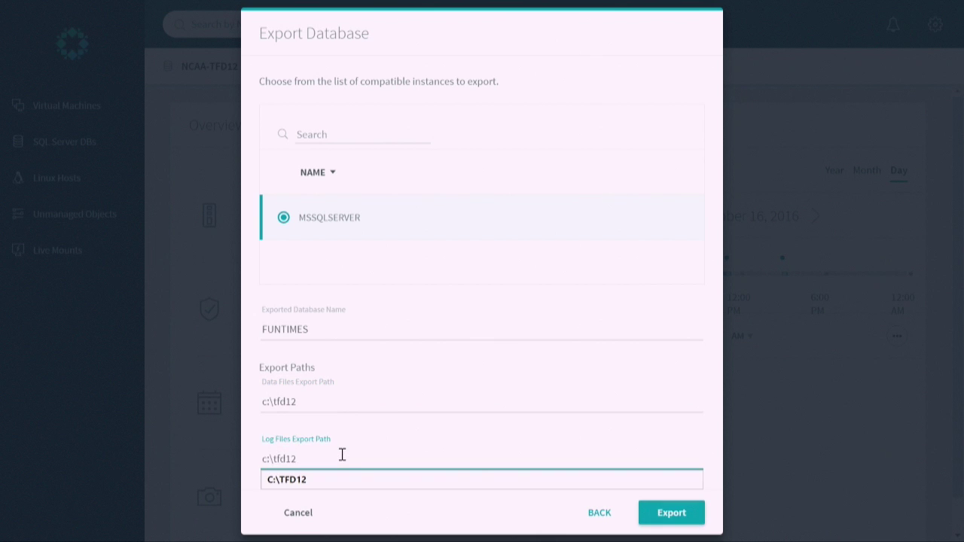
# - Switch to SQL Server Management Studio, close the query and refresh the Databases list, and check the C:\TFD12 folder in File Explorer
pyautogui.click(377, 521)
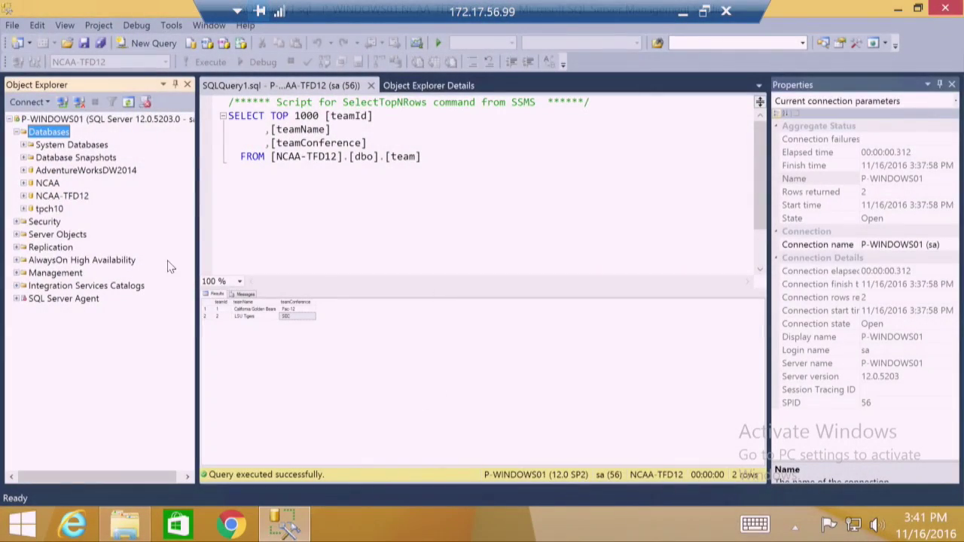
pyautogui.click(391, 85)
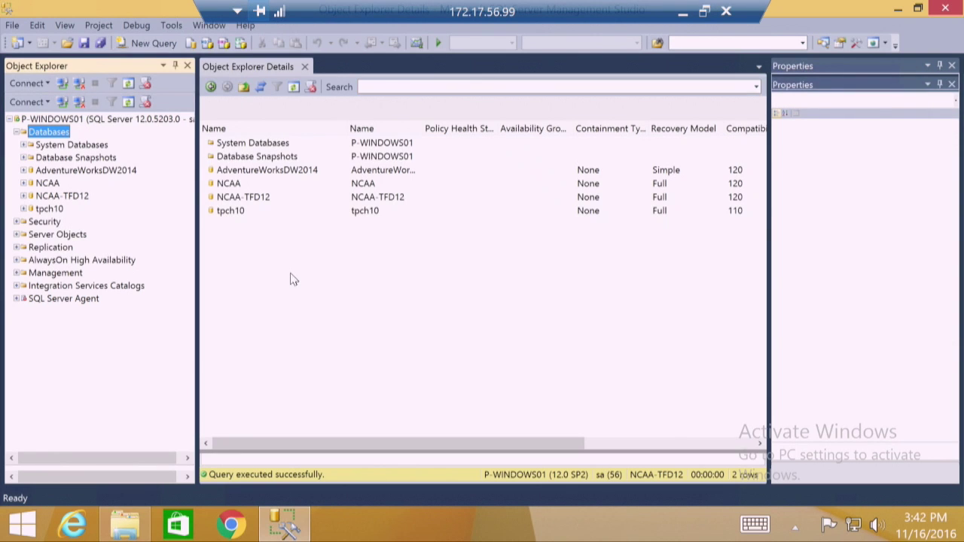
pyautogui.press('F5')
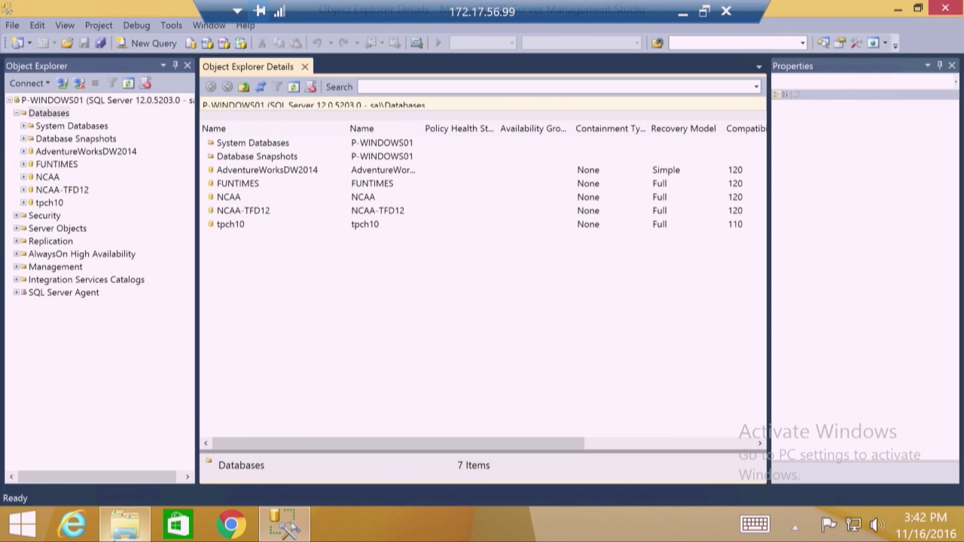
pyautogui.click(125, 525)
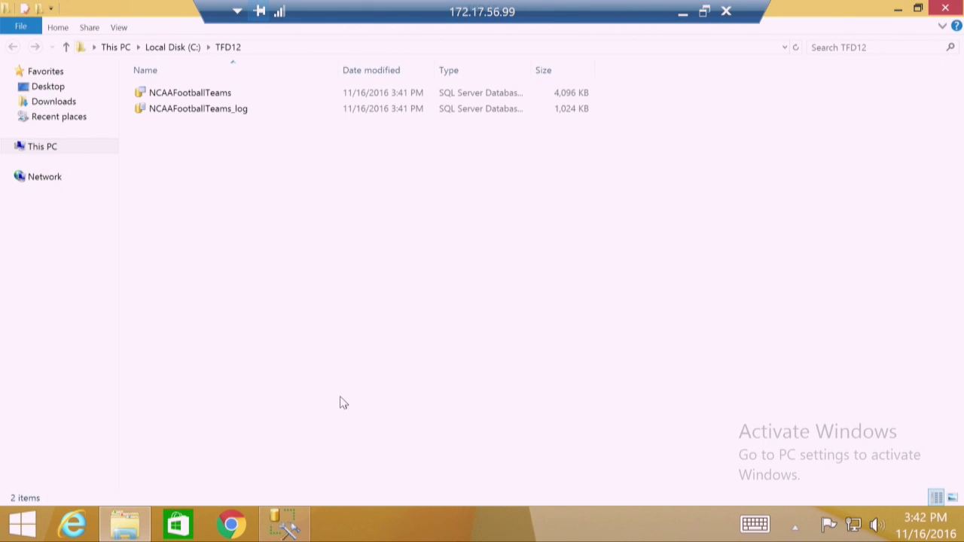